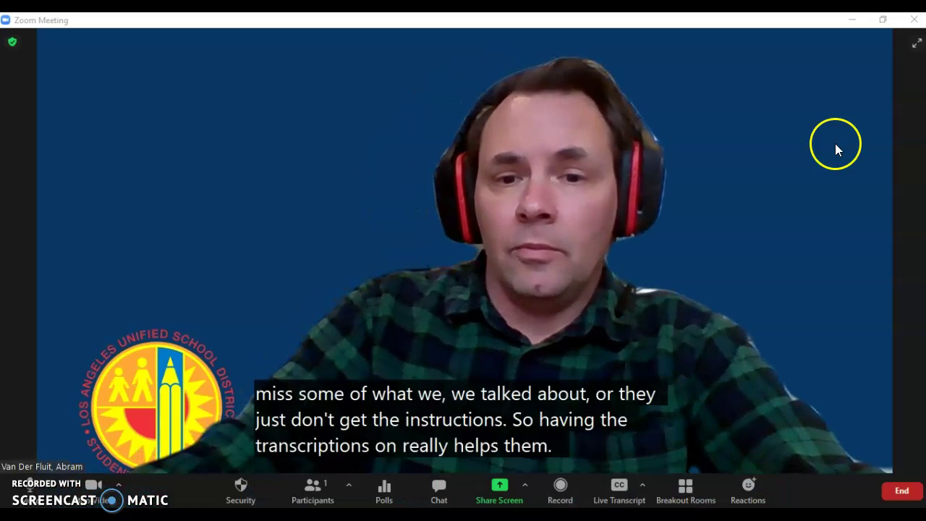
# Open the full transcript of the running meeting and look through the earlier entries back to the beginning.
pyautogui.click(642, 487)
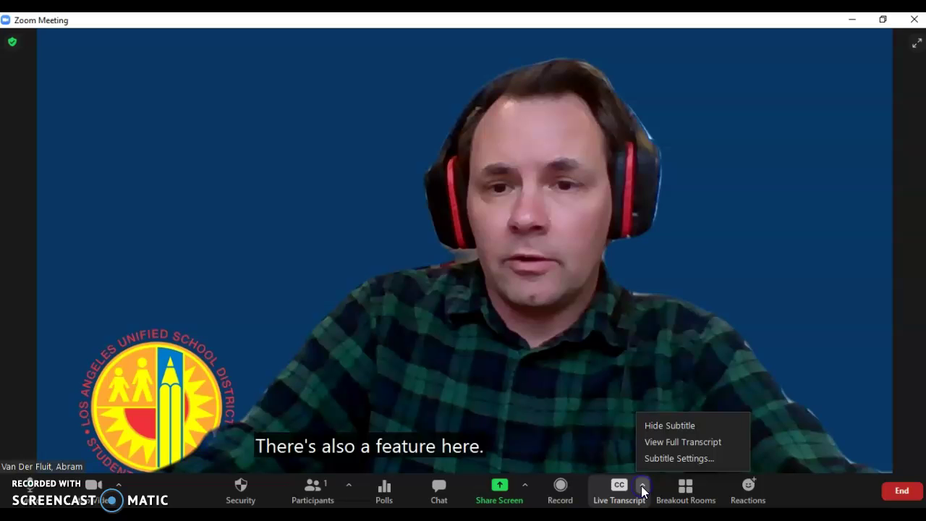
pyautogui.click(678, 442)
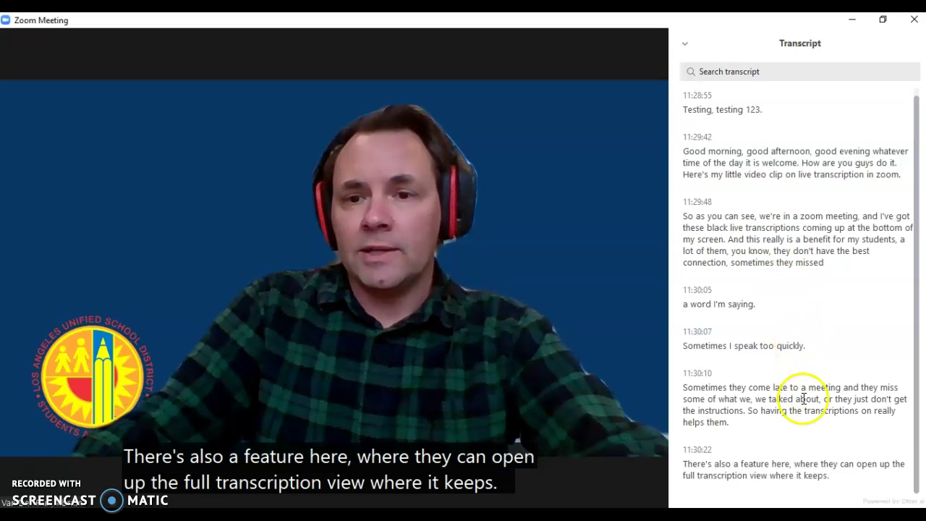
pyautogui.scroll(1, 818, 454)
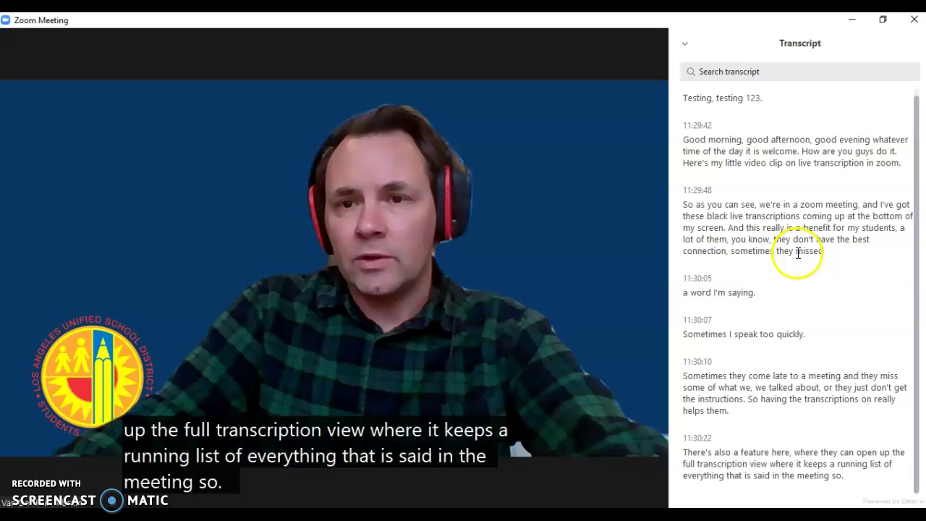
pyautogui.scroll(1, 798, 264)
pyautogui.scroll(1, 864, 389)
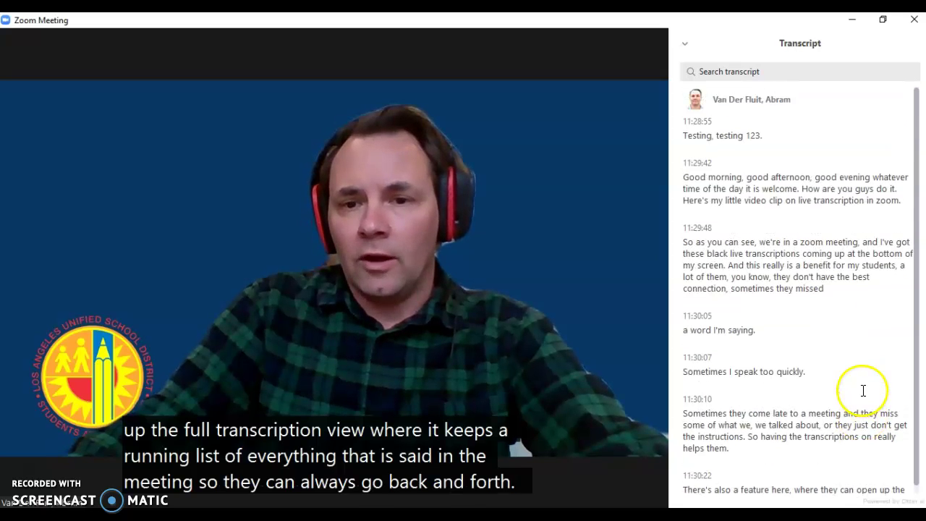
pyautogui.scroll(1, 836, 383)
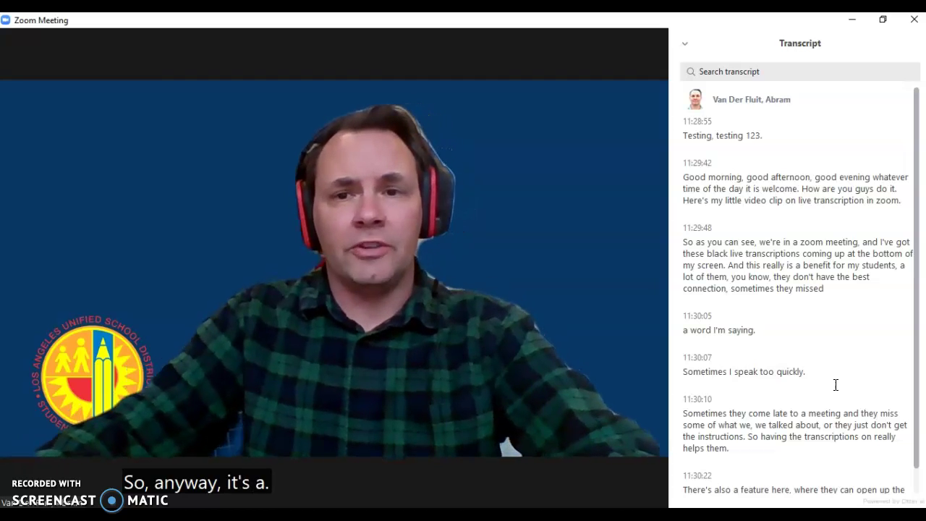
# End the current meeting for all participants.
pyautogui.moveTo(651, 387)
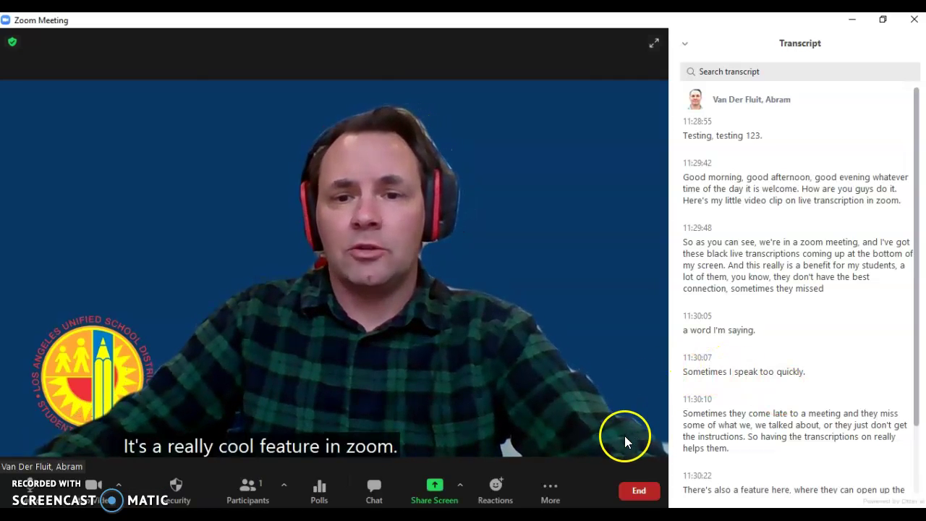
pyautogui.click(643, 493)
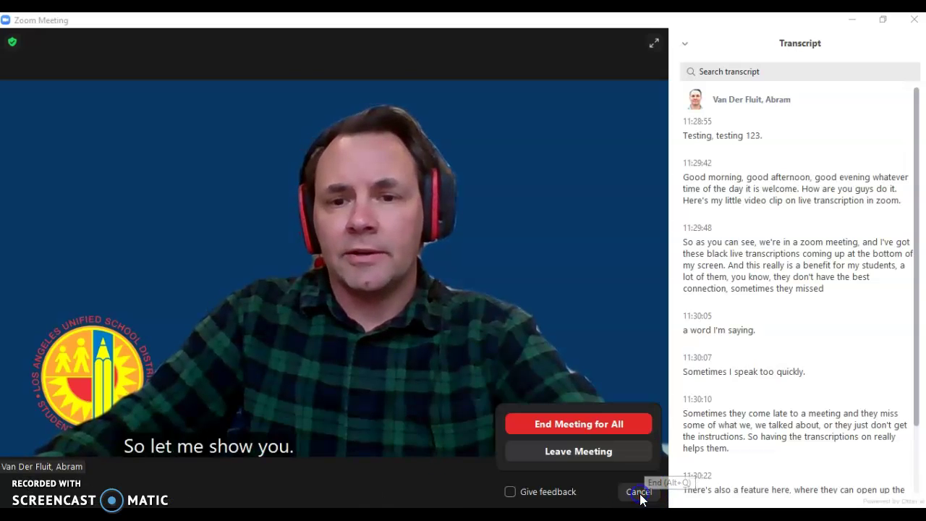
pyautogui.click(569, 424)
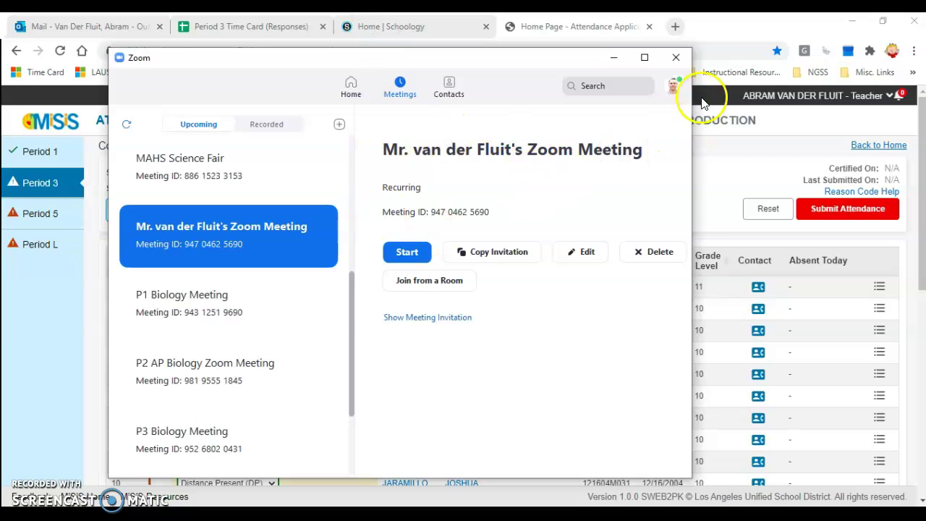
# Open the account's additional web settings from the client and go to the Closed captioning option under In Meeting (Advanced).
pyautogui.click(671, 87)
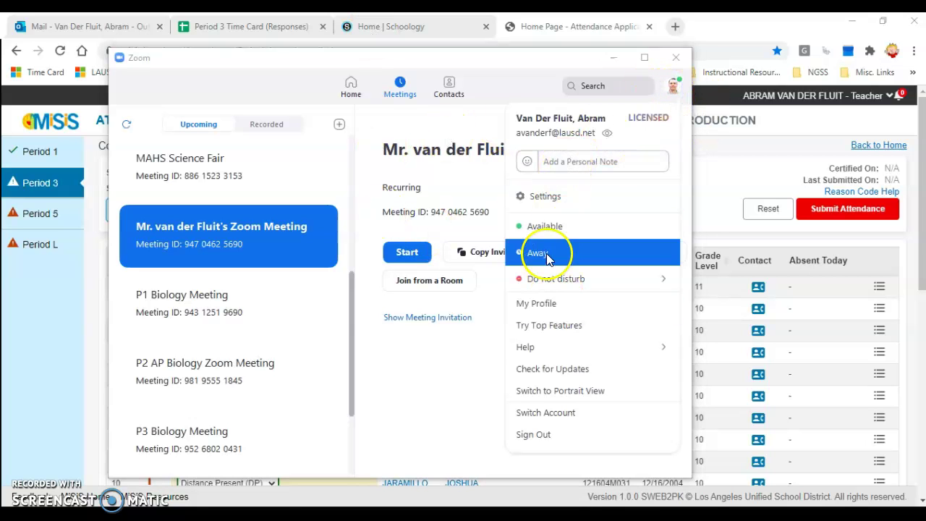
pyautogui.click(564, 206)
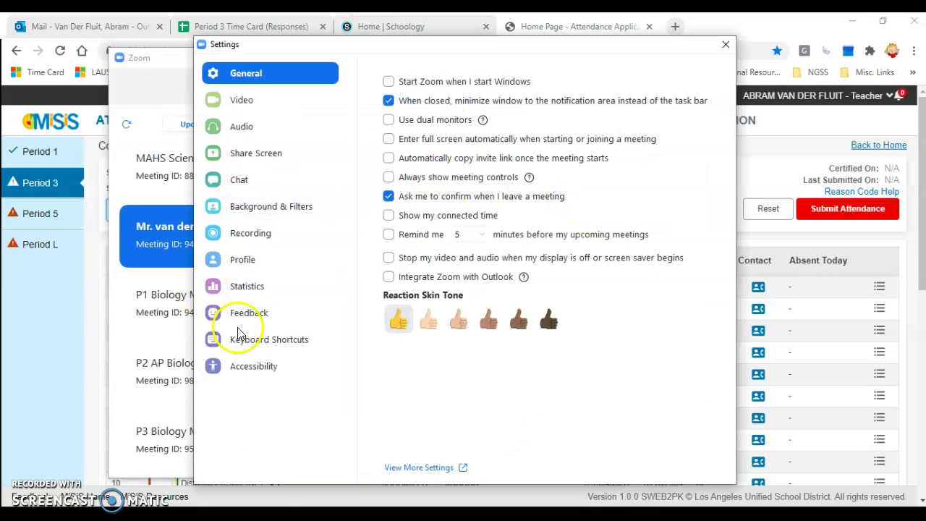
pyautogui.click(427, 469)
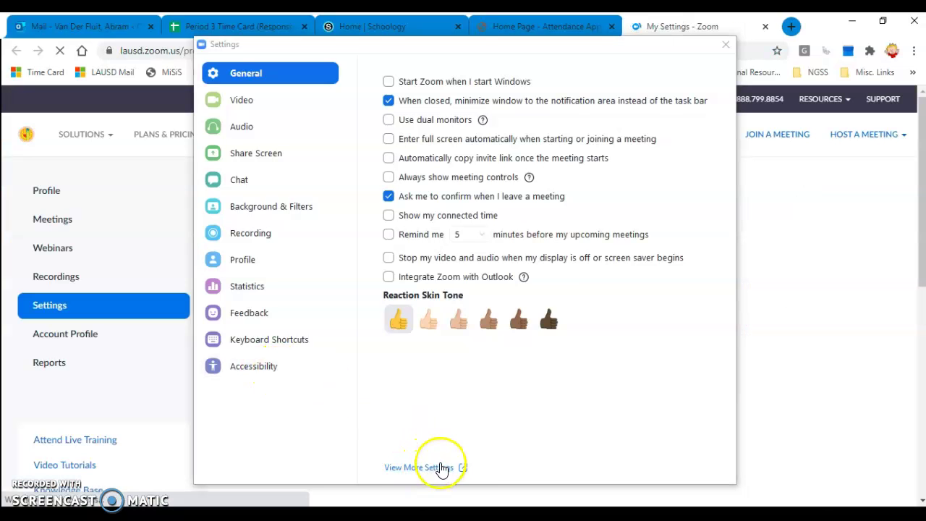
pyautogui.click(726, 45)
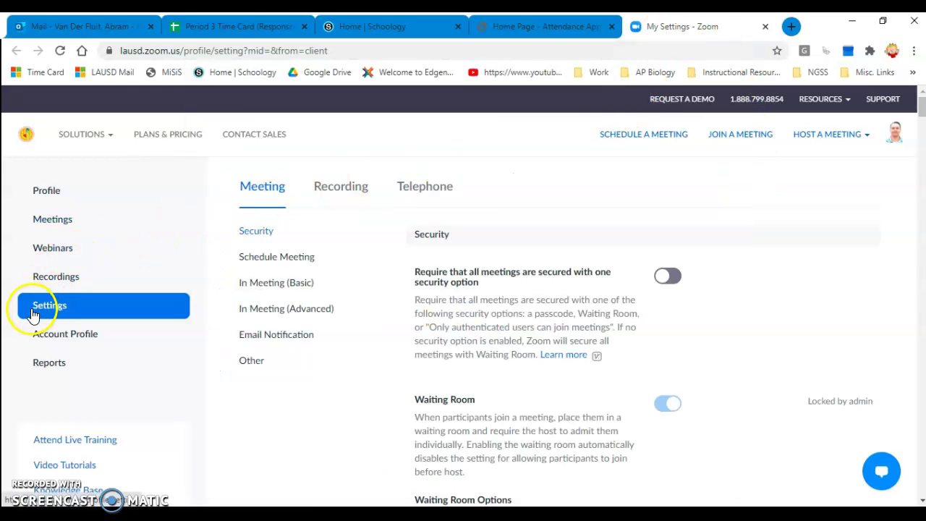
pyautogui.click(265, 309)
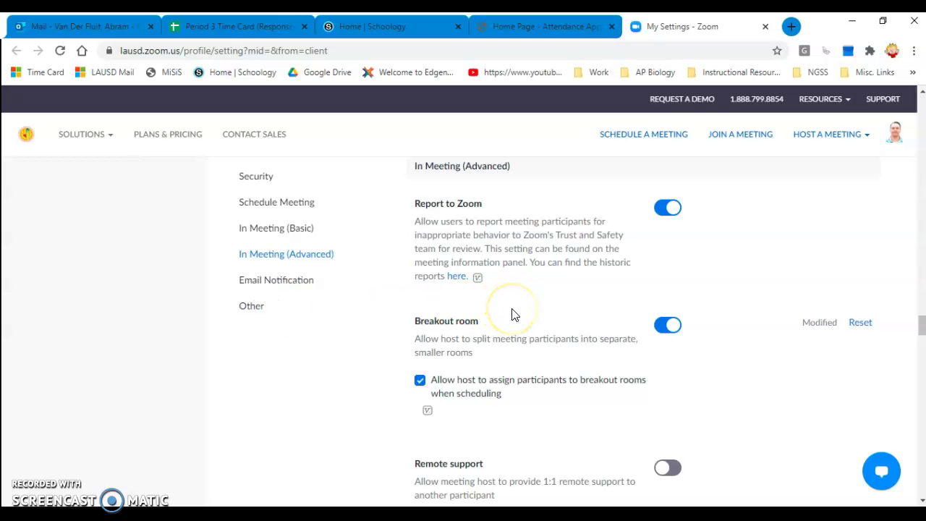
pyautogui.scroll(-4, 511, 315)
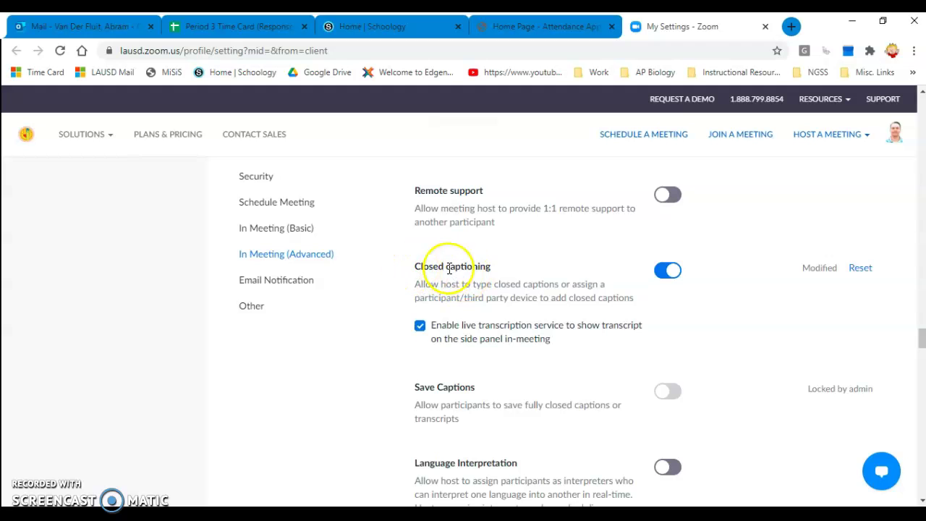
# Disable Closed captioning in the advanced in-meeting settings and confirm the change.
pyautogui.click(670, 272)
pyautogui.click(537, 364)
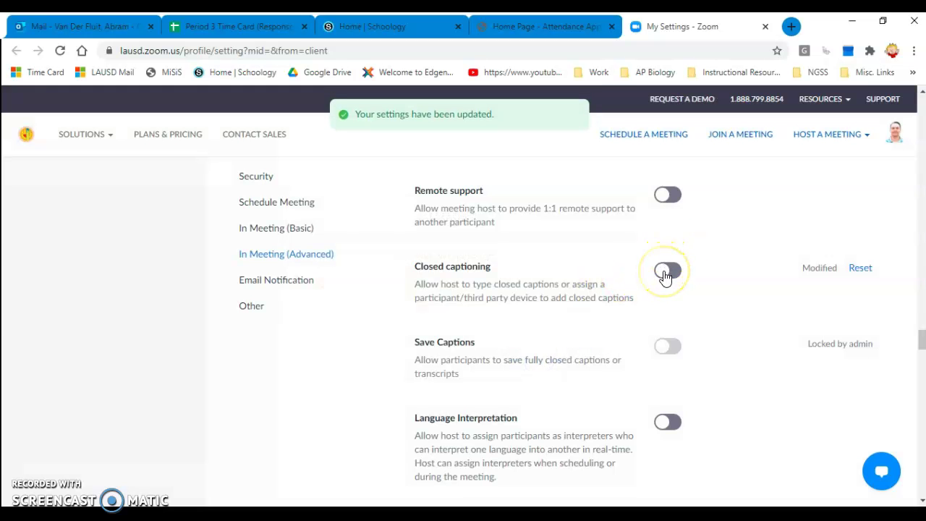
# Enable Closed captioning and its live transcription service that shows the transcript on the in-meeting side panel, and save the setting.
pyautogui.click(665, 274)
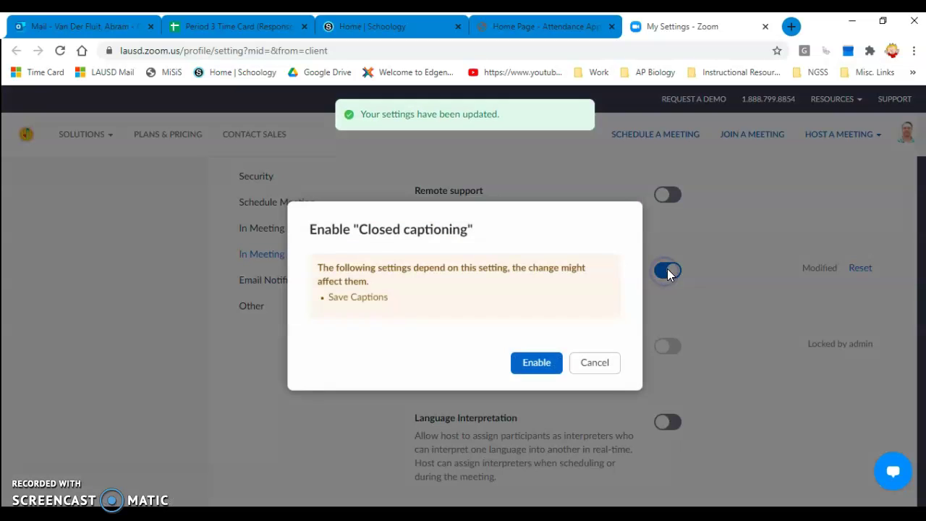
pyautogui.click(544, 368)
pyautogui.click(418, 326)
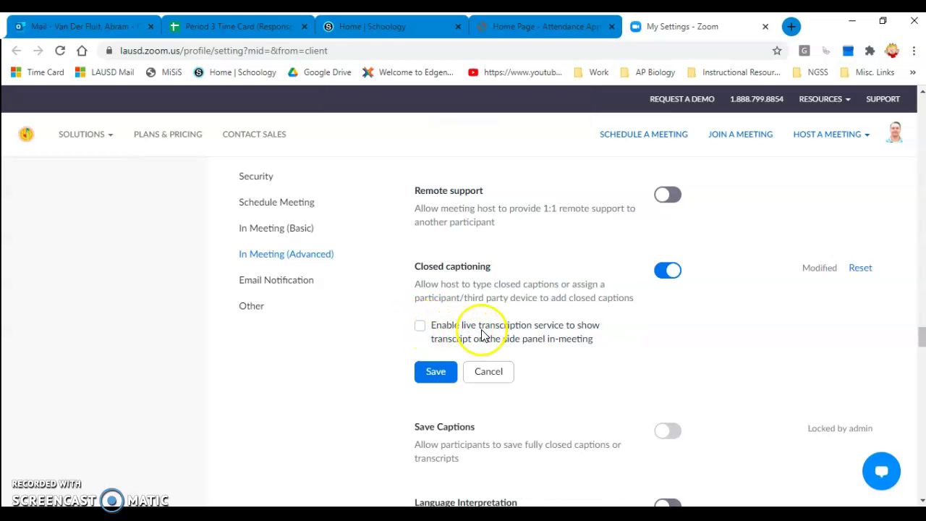
pyautogui.click(423, 328)
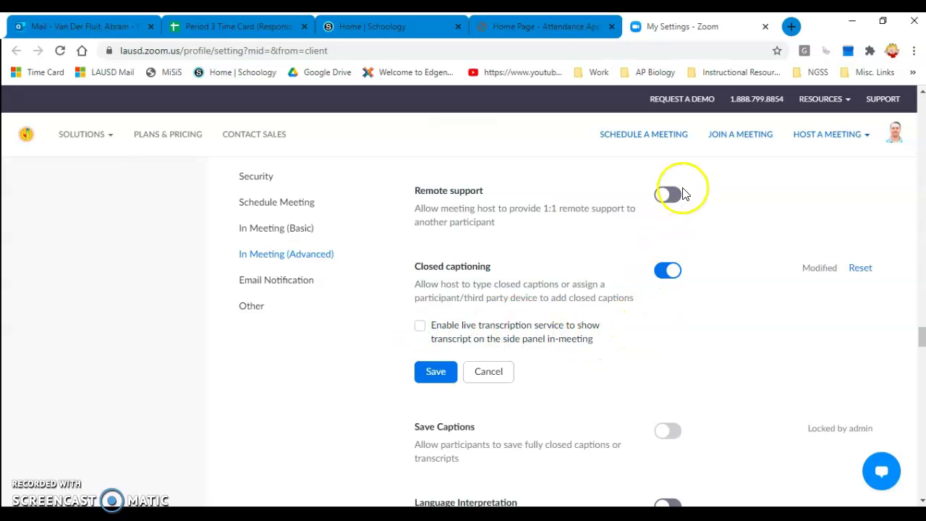
pyautogui.click(421, 327)
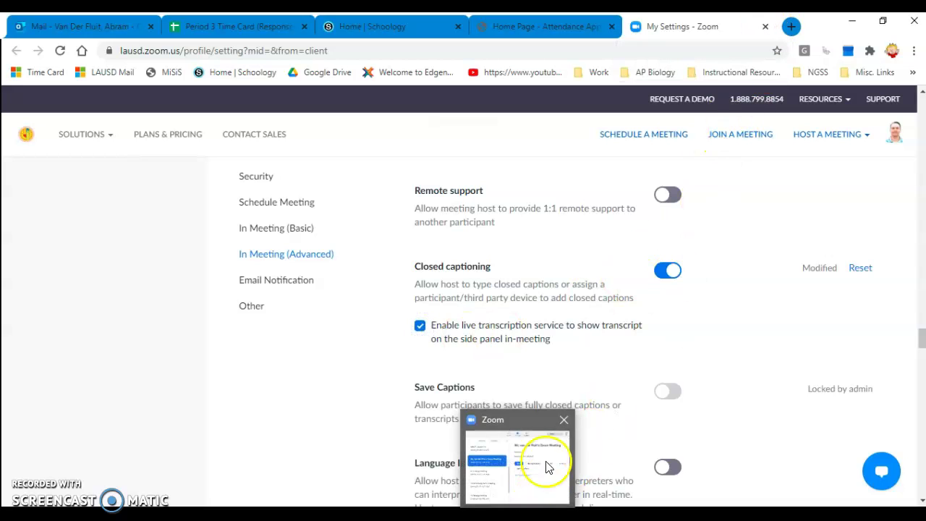
# Close the web settings page and start the selected recurring meeting in a maximized window.
pyautogui.click(765, 27)
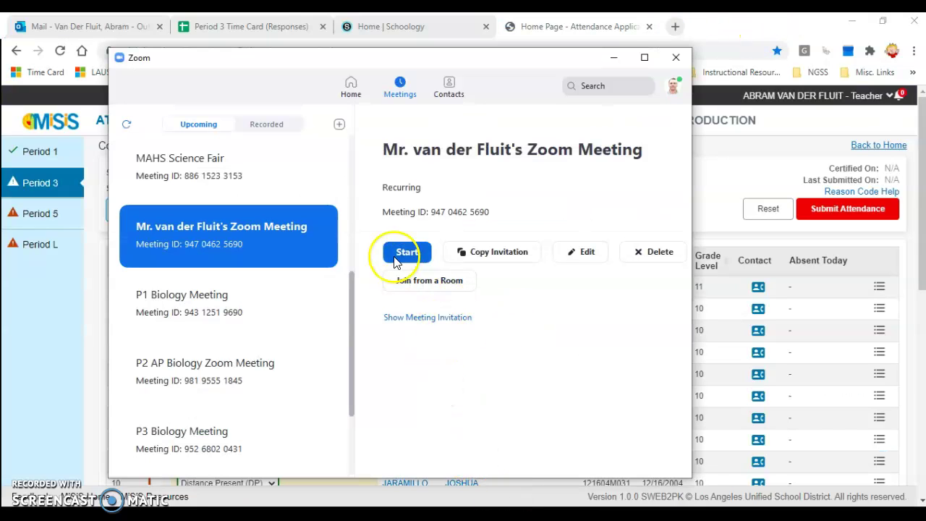
pyautogui.click(399, 255)
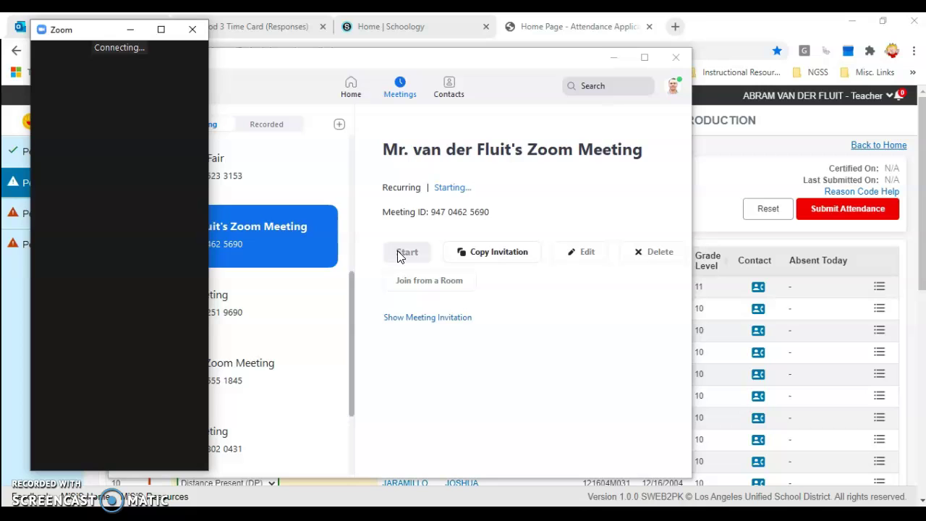
pyautogui.click(162, 29)
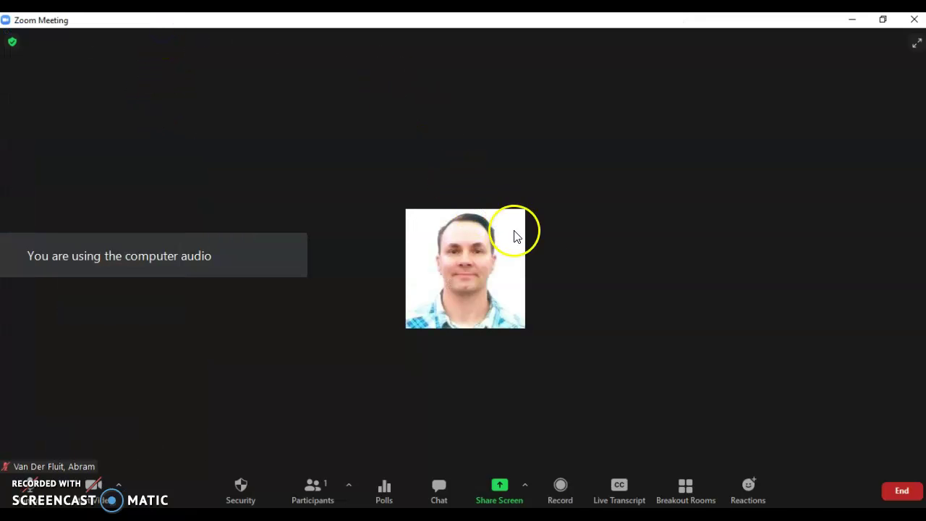
# Enable auto-transcription for the Live Transcript in the meeting.
pyautogui.click(620, 490)
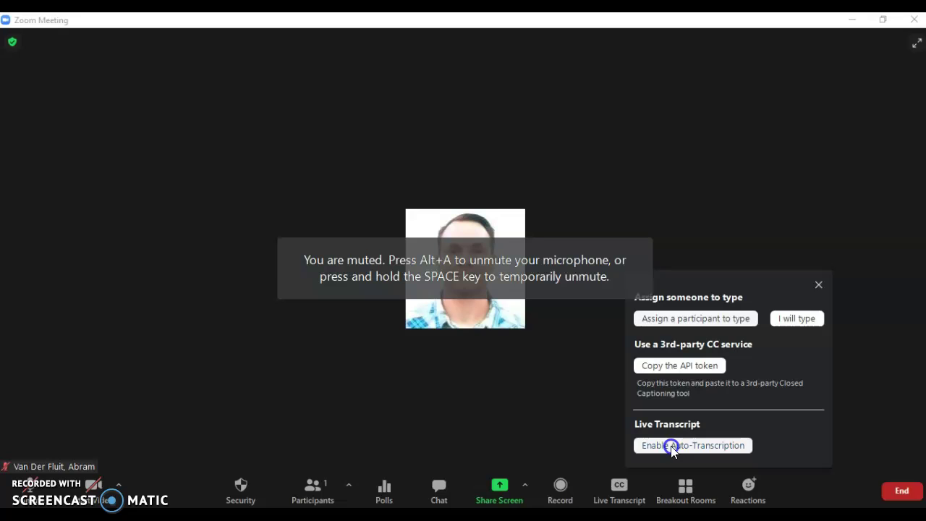
pyautogui.click(672, 445)
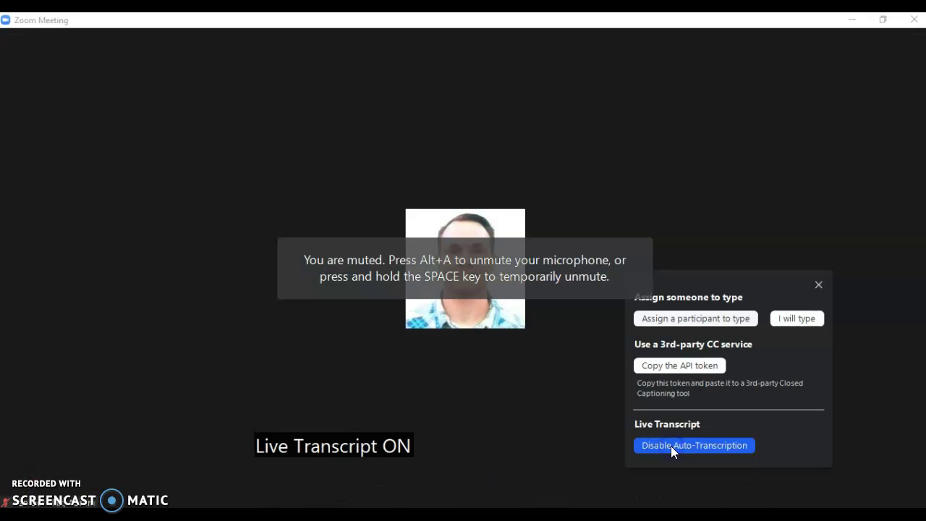
# Restore and reposition the meeting window, and switch the meeting to full screen.
pyautogui.click(880, 20)
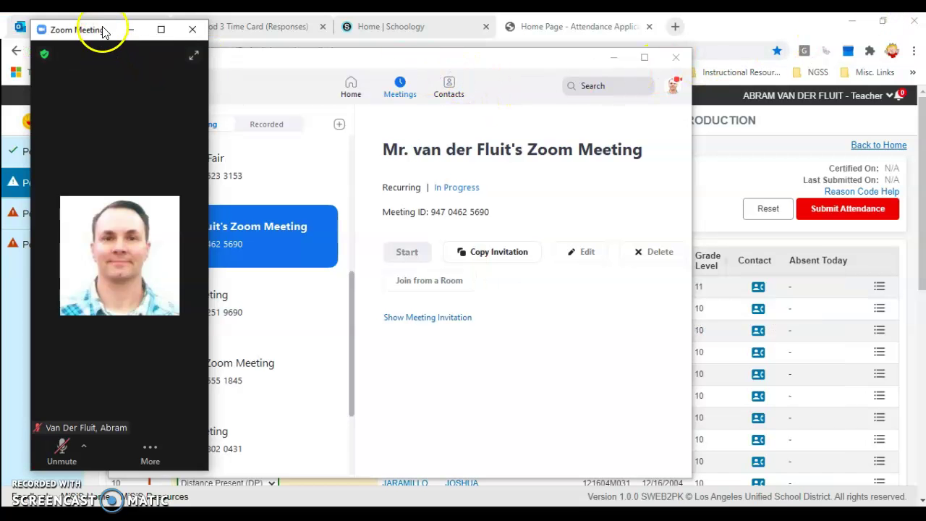
pyautogui.moveTo(104, 32); pyautogui.dragTo(260, 16)
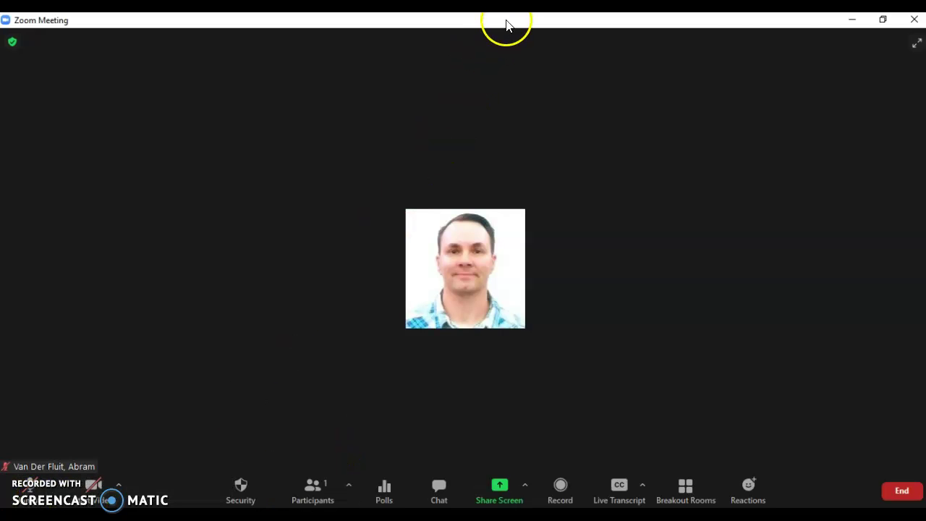
pyautogui.click(917, 44)
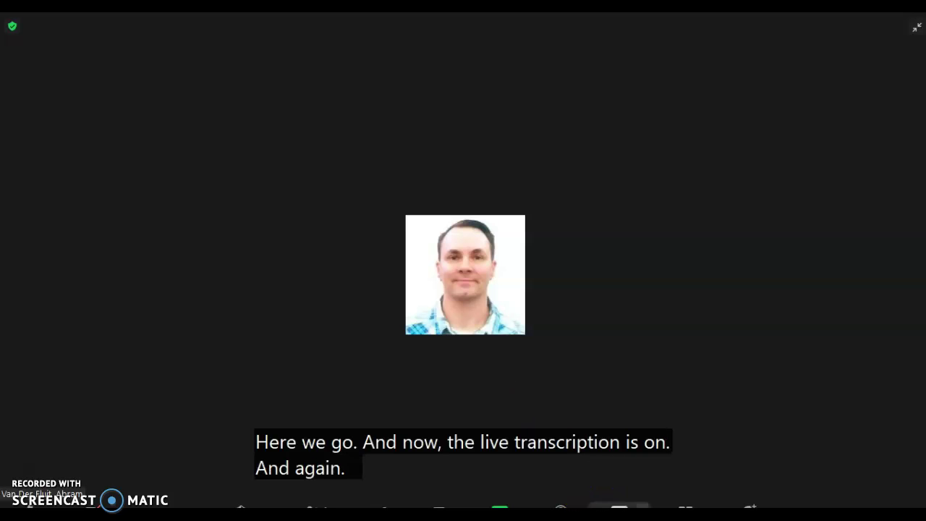
# Open the full transcript window beside the profile picture and exit full screen.
pyautogui.click(642, 506)
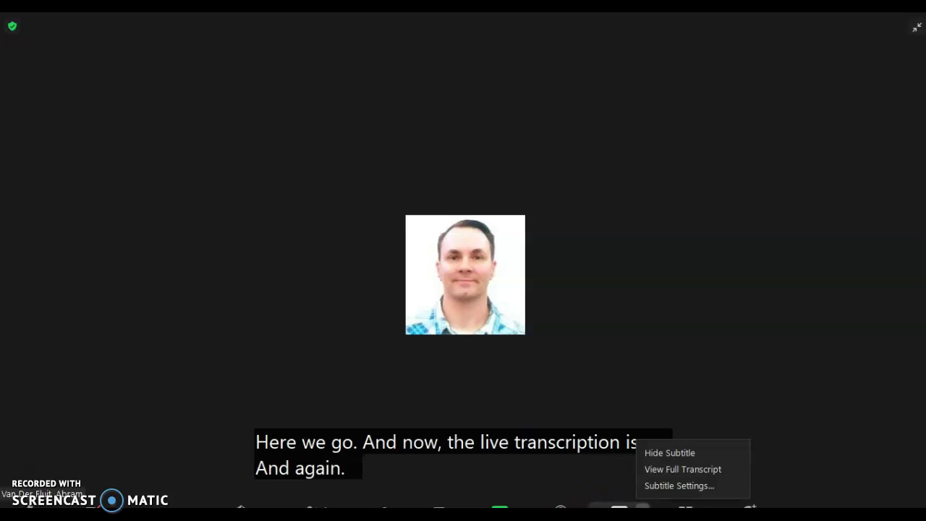
pyautogui.click(684, 470)
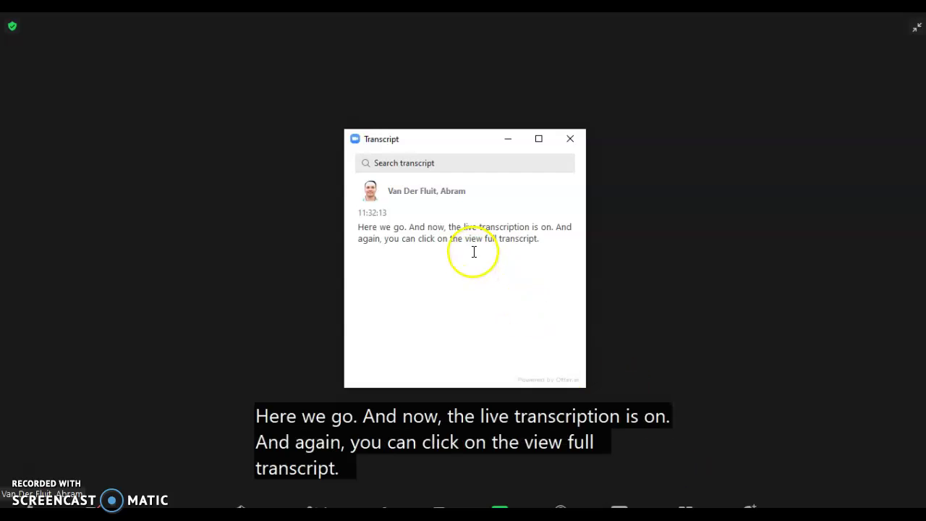
pyautogui.moveTo(456, 145); pyautogui.dragTo(748, 99)
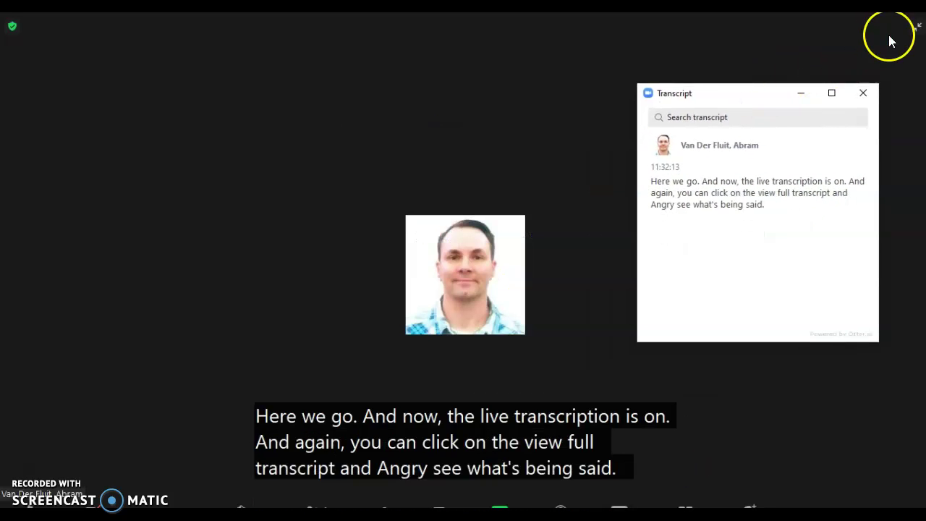
pyautogui.click(917, 43)
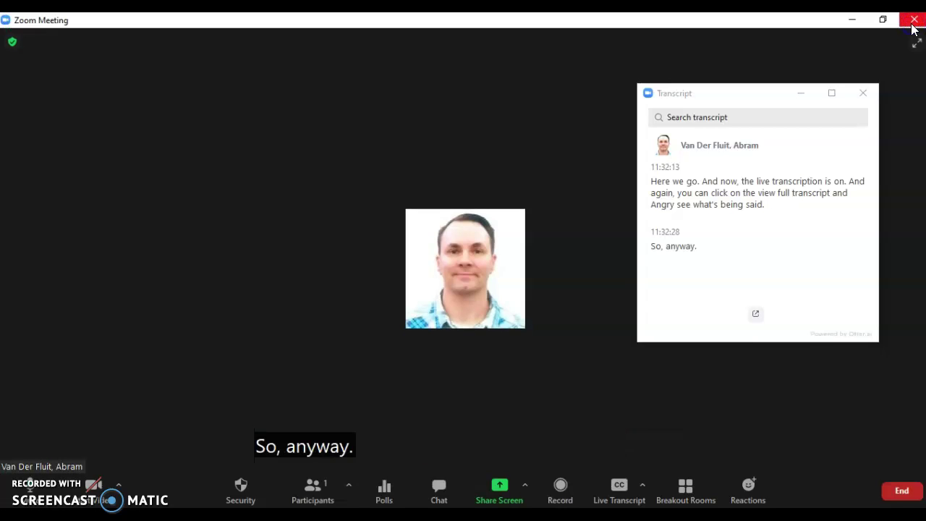